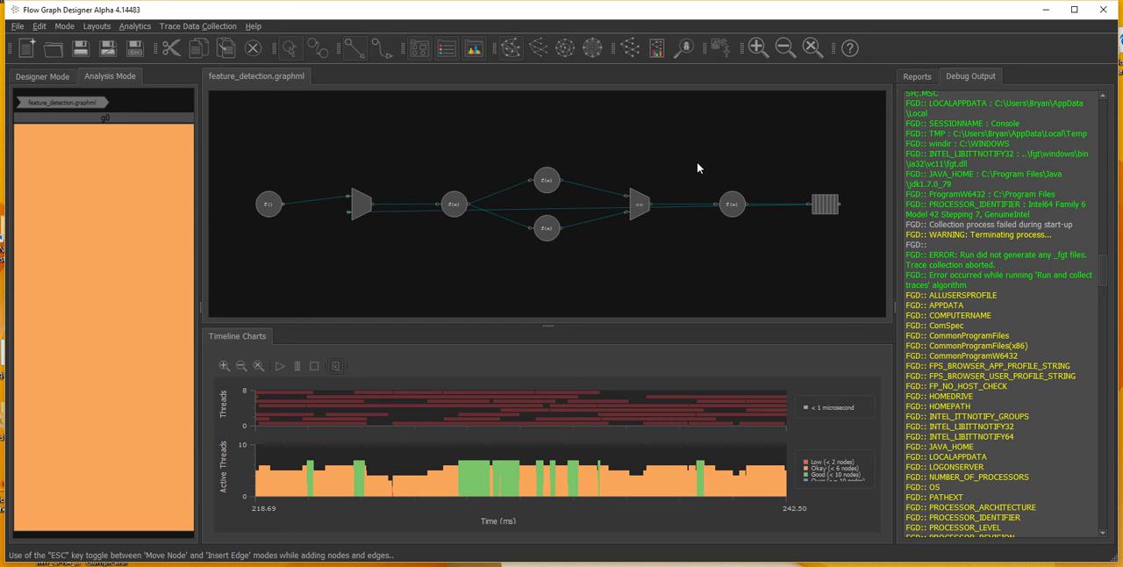
- Select the decide node, then the buffers queue node to show its Node Properties
left_click(741, 207)
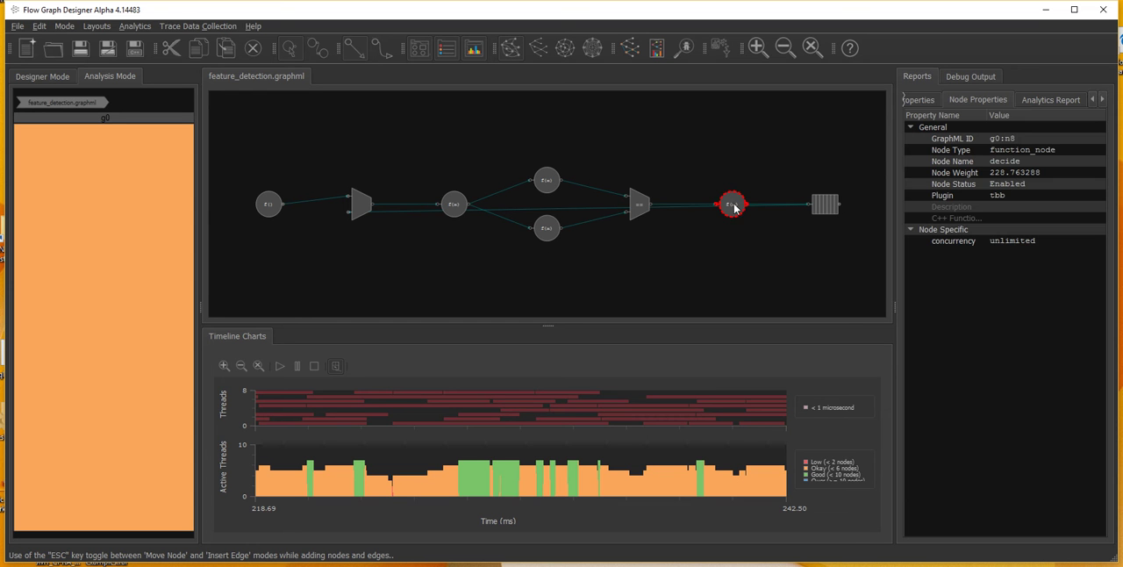
left_click(816, 205)
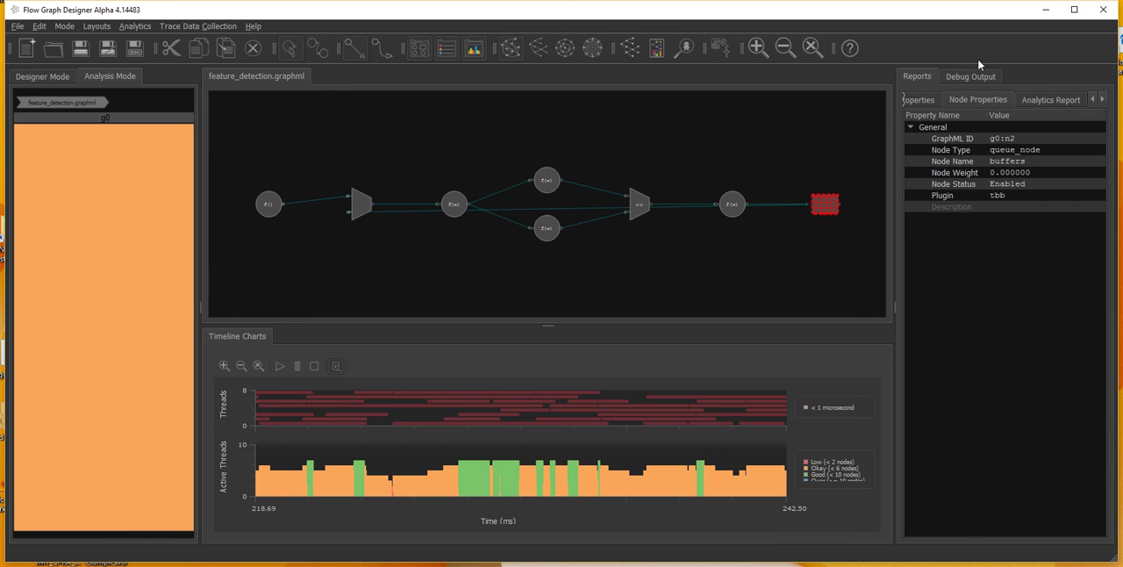
left_click_drag(952, 20, 851, 14)
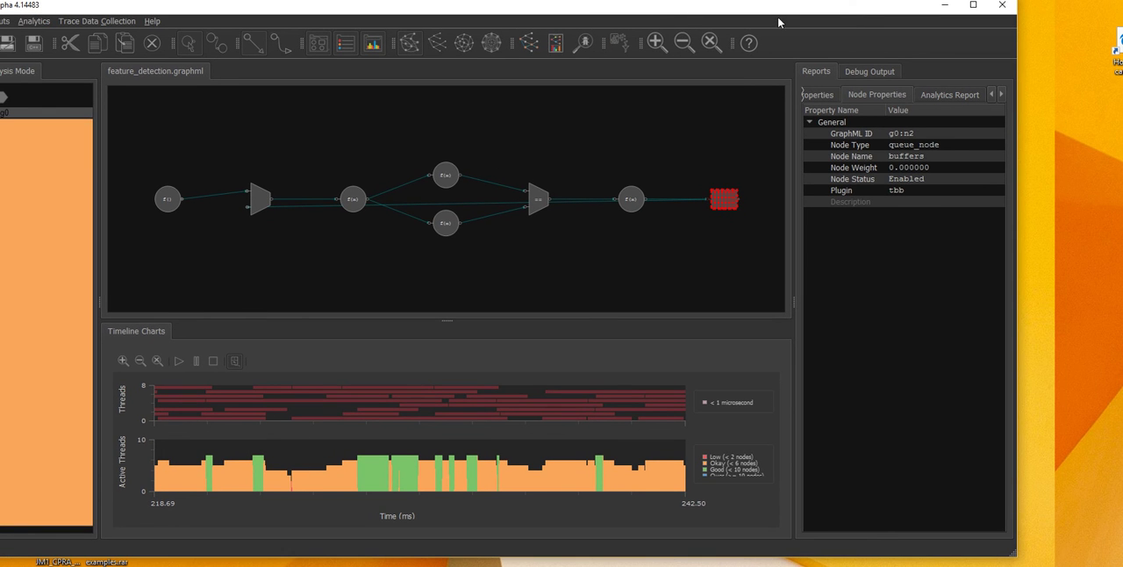
left_click_drag(656, 18, 748, 13)
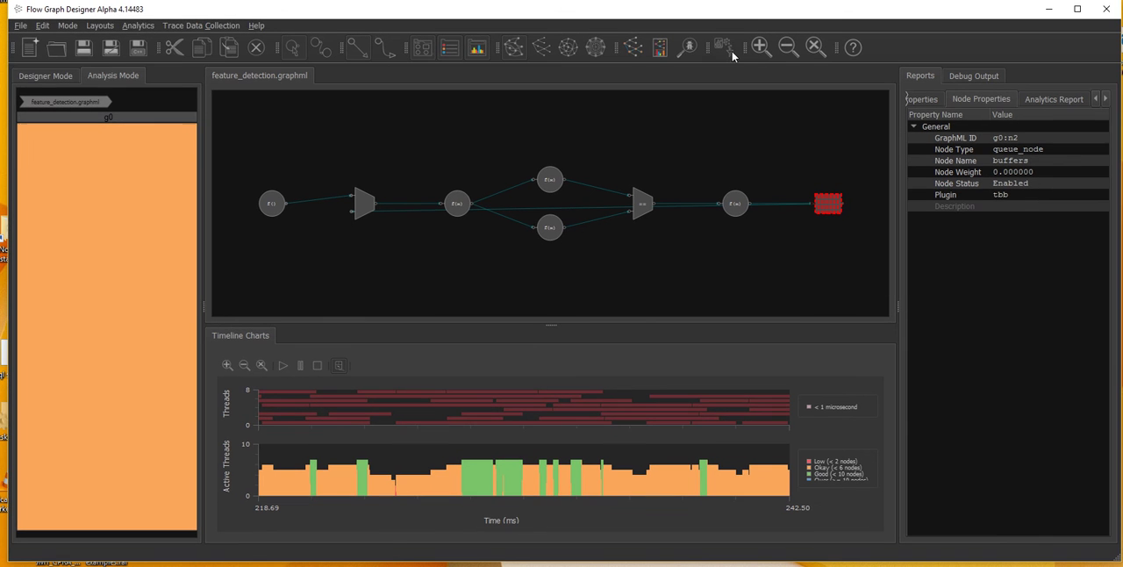
- Start the C++ code export, dismiss the name warning and choose feature_detection_stubs2
left_click(21, 26)
left_click(105, 109)
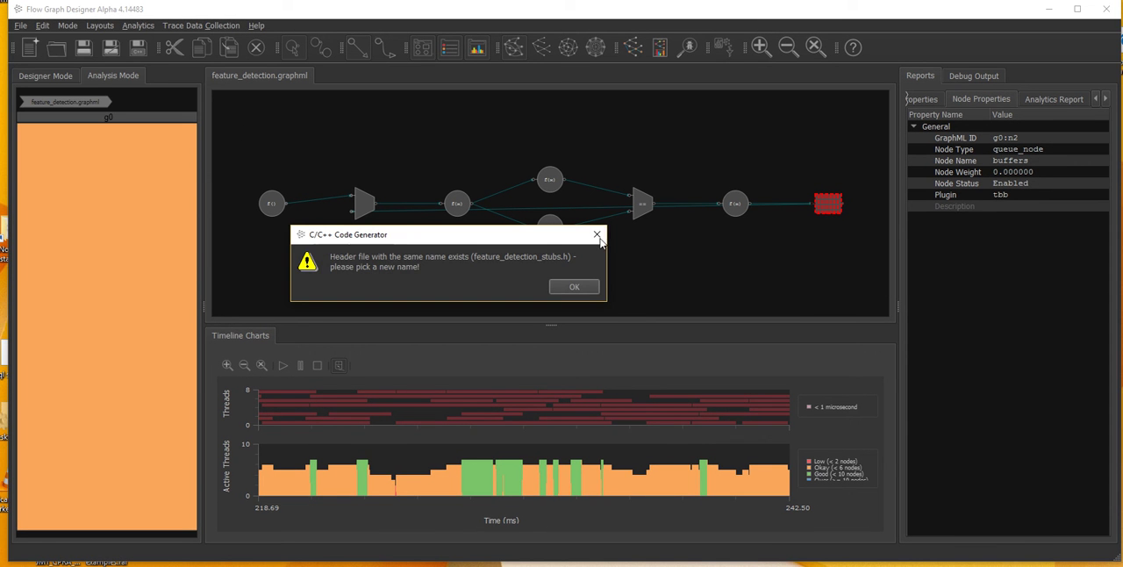
left_click(574, 287)
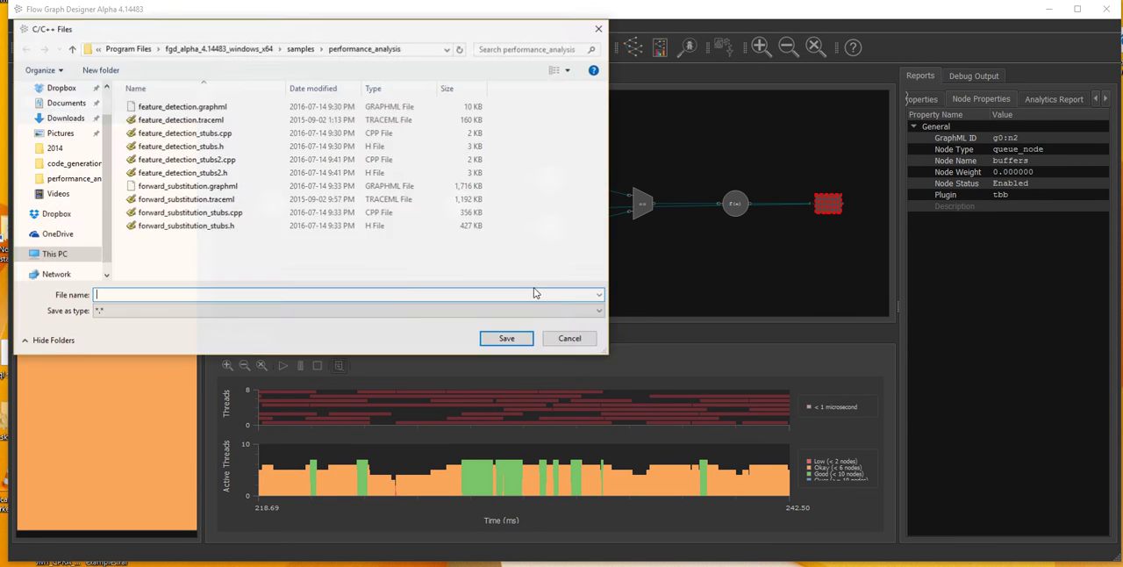
left_click(183, 173)
left_click(186, 163)
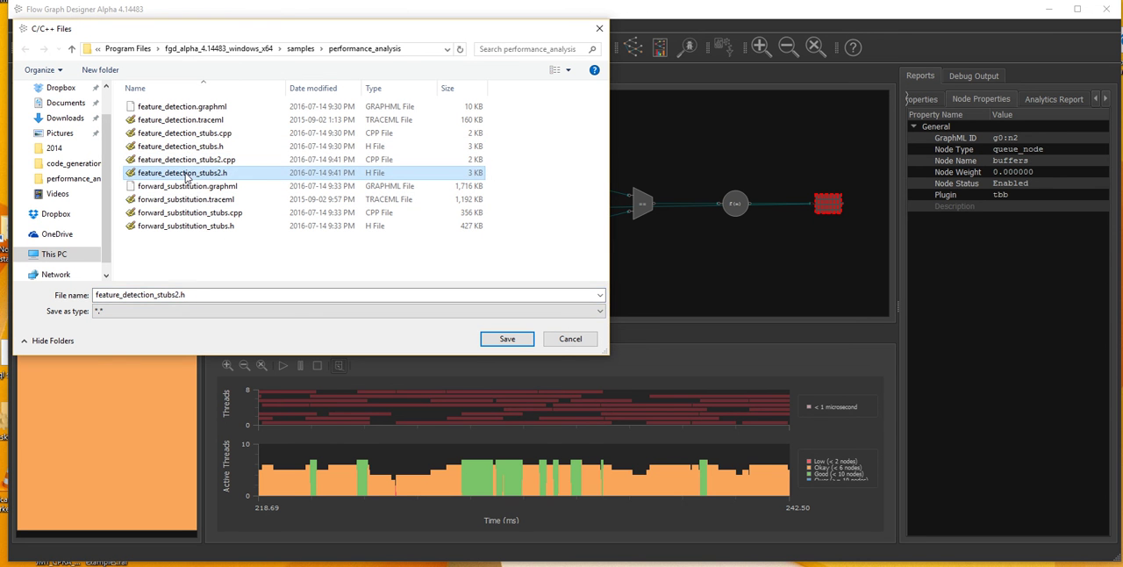
- Rename the export to feature_detection_stubs3, save it and dismiss the confirmation
left_click(183, 294)
left_click(178, 296)
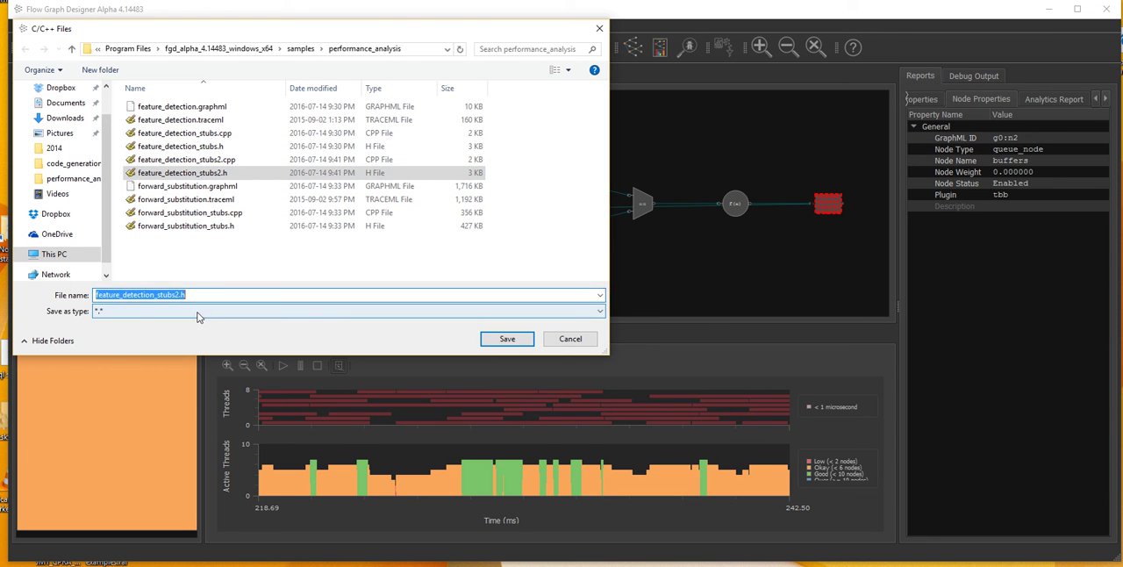
left_click(200, 316)
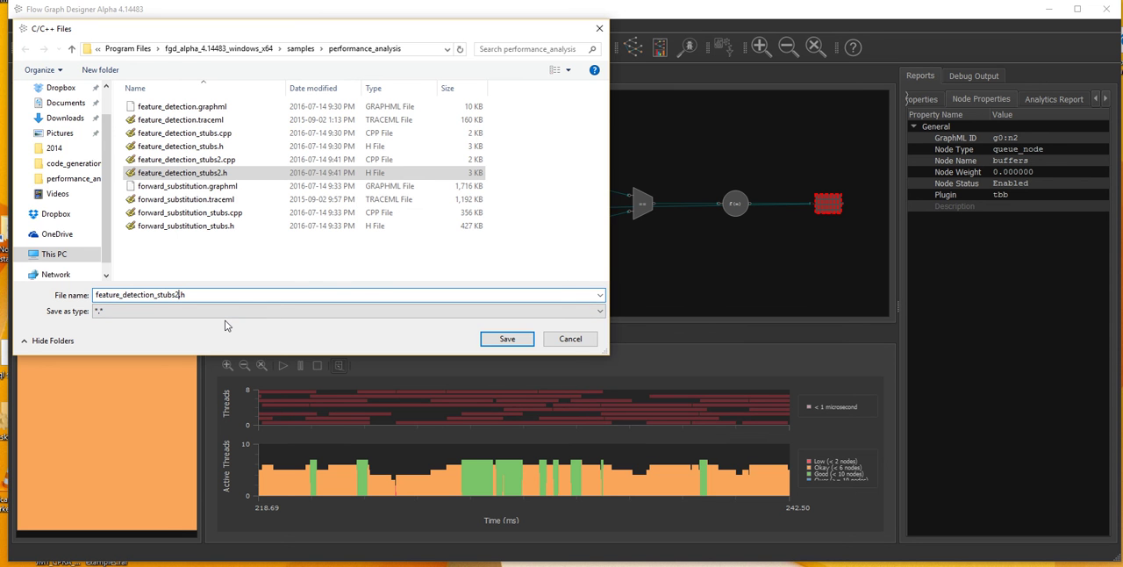
key("BackSpace")
type("3")
key("Return")
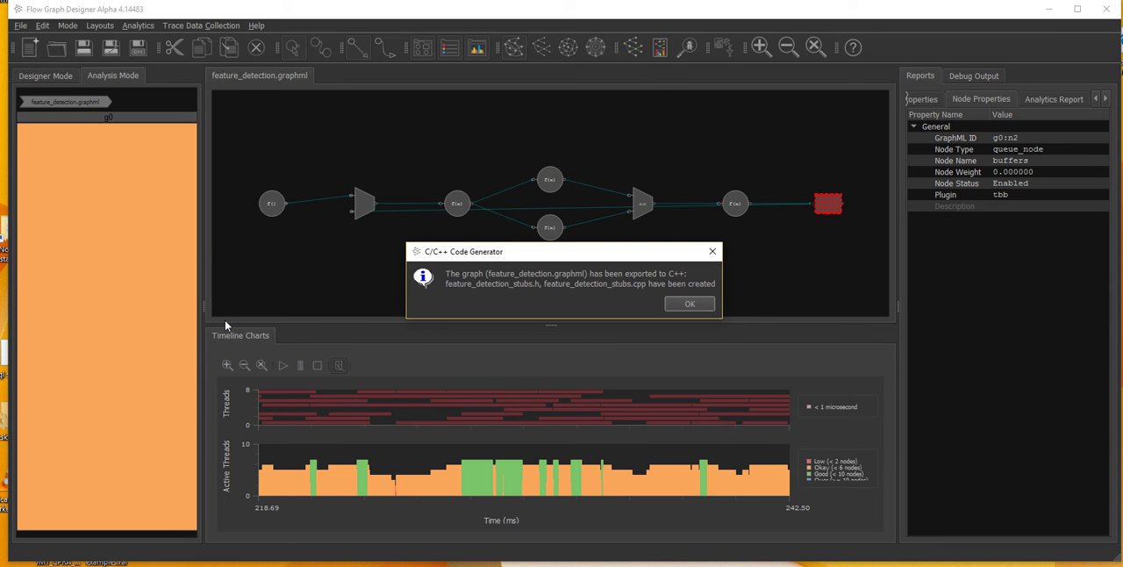
left_click(688, 303)
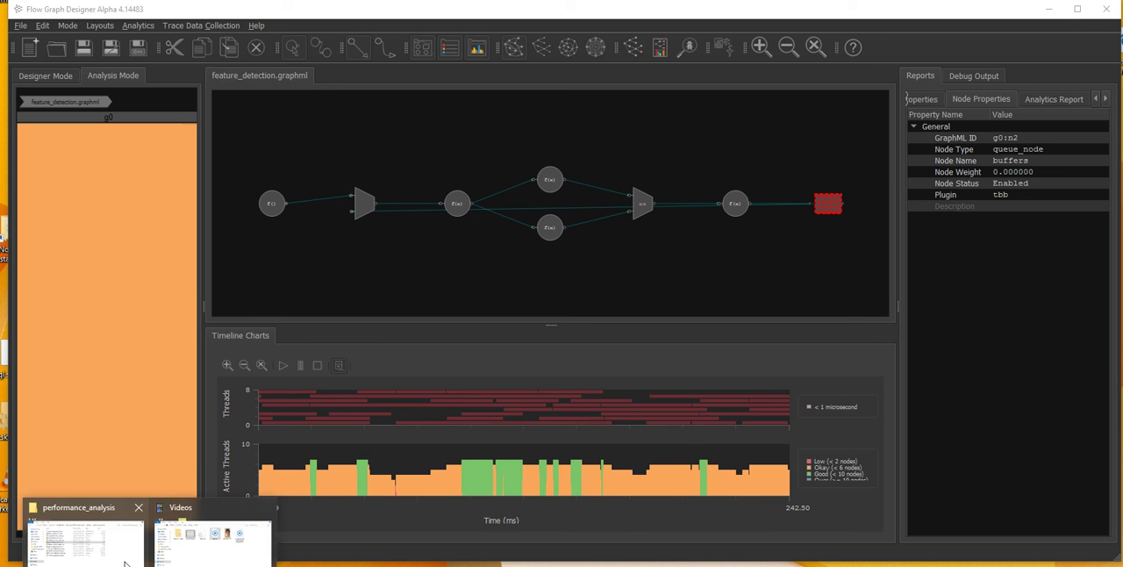
left_click(85, 540)
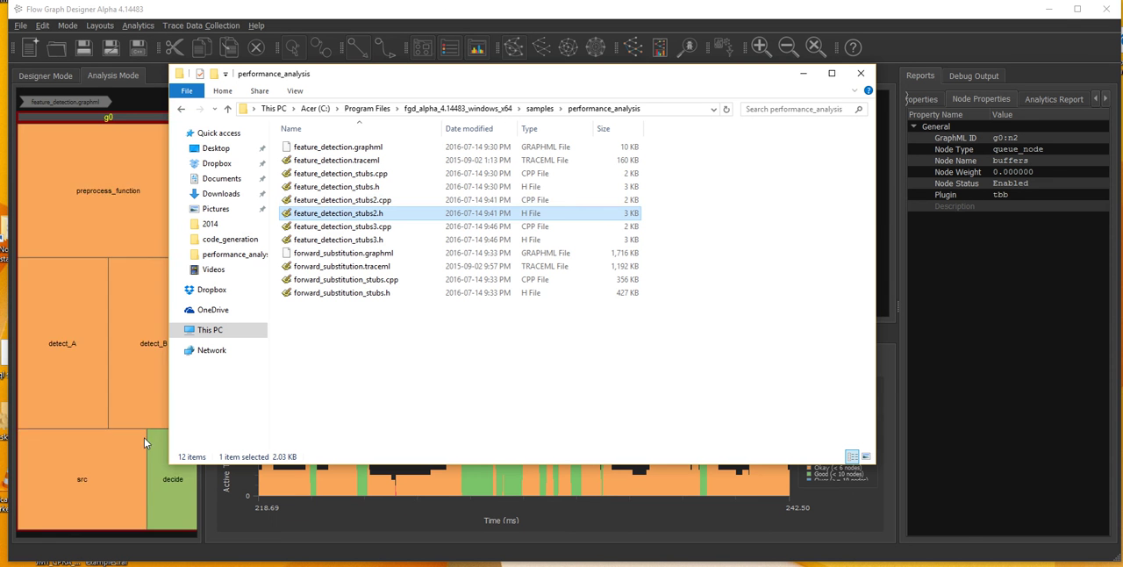
right_click(357, 226)
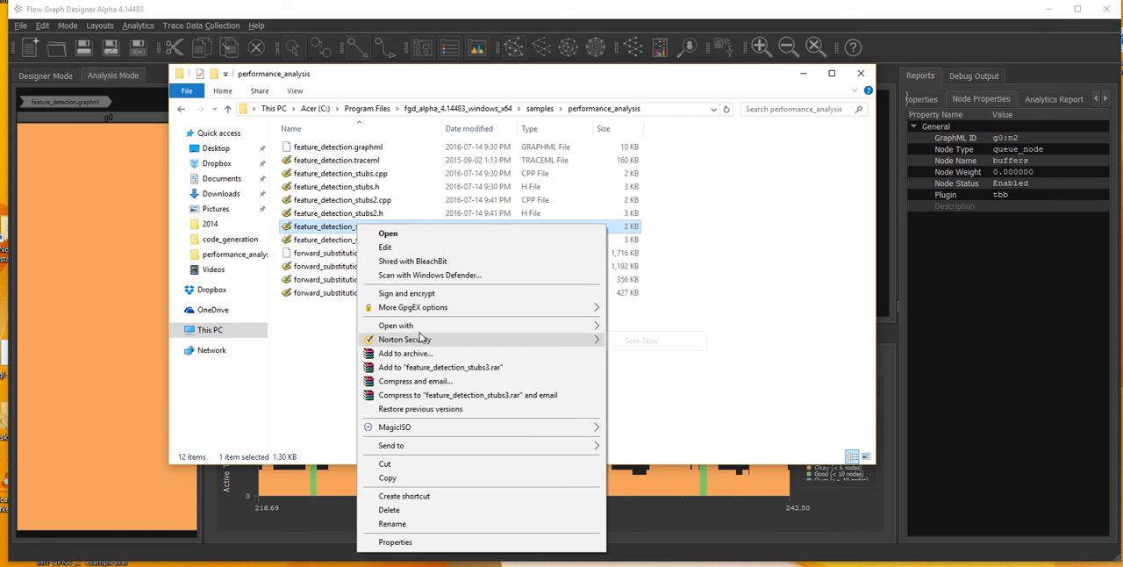
mouse_move(395, 326)
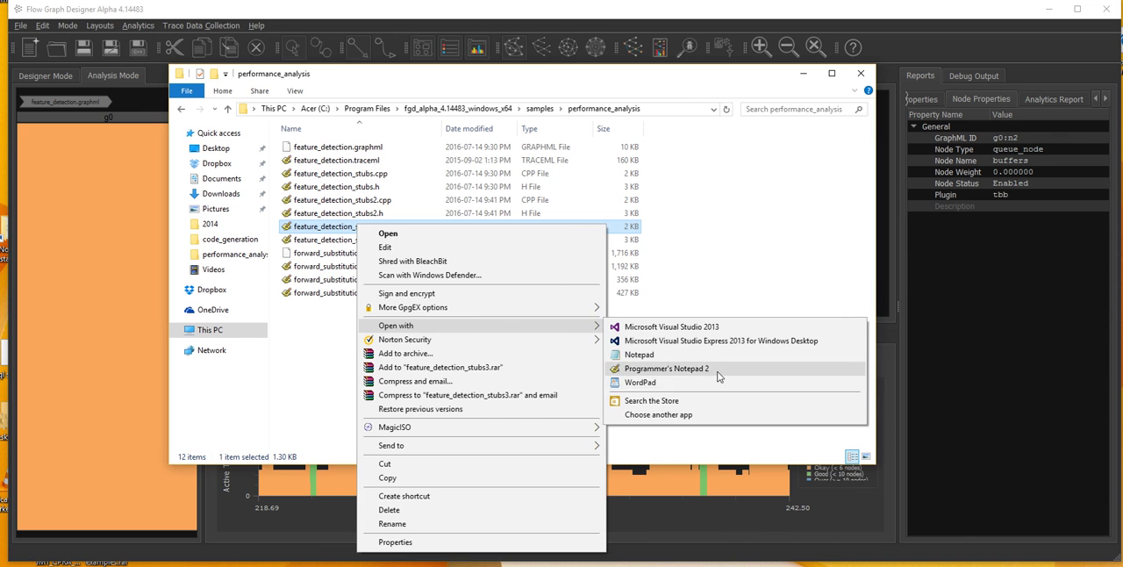
left_click(650, 369)
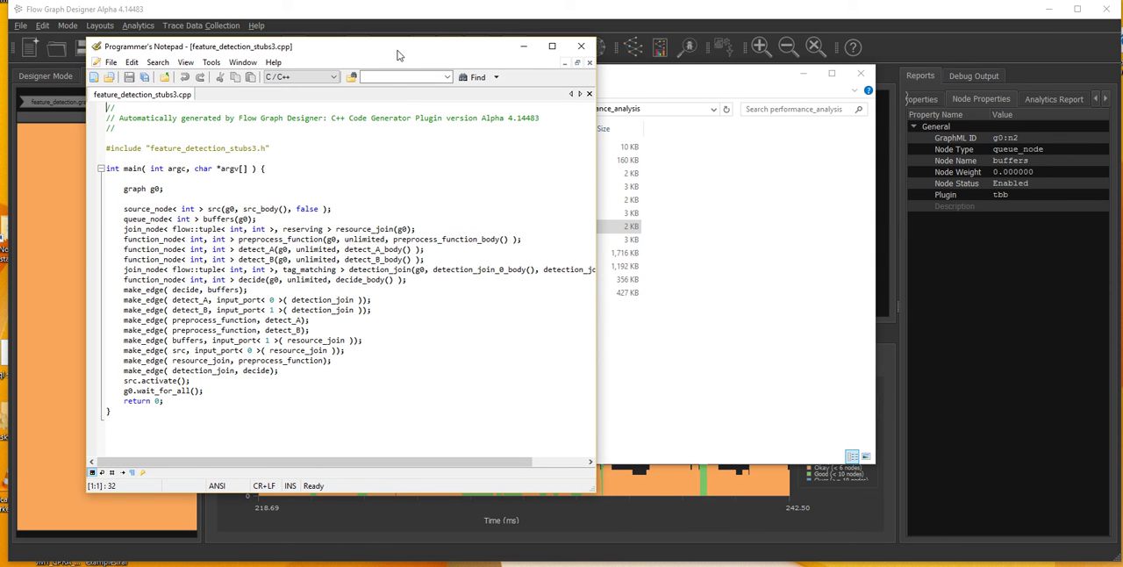
left_click(581, 45)
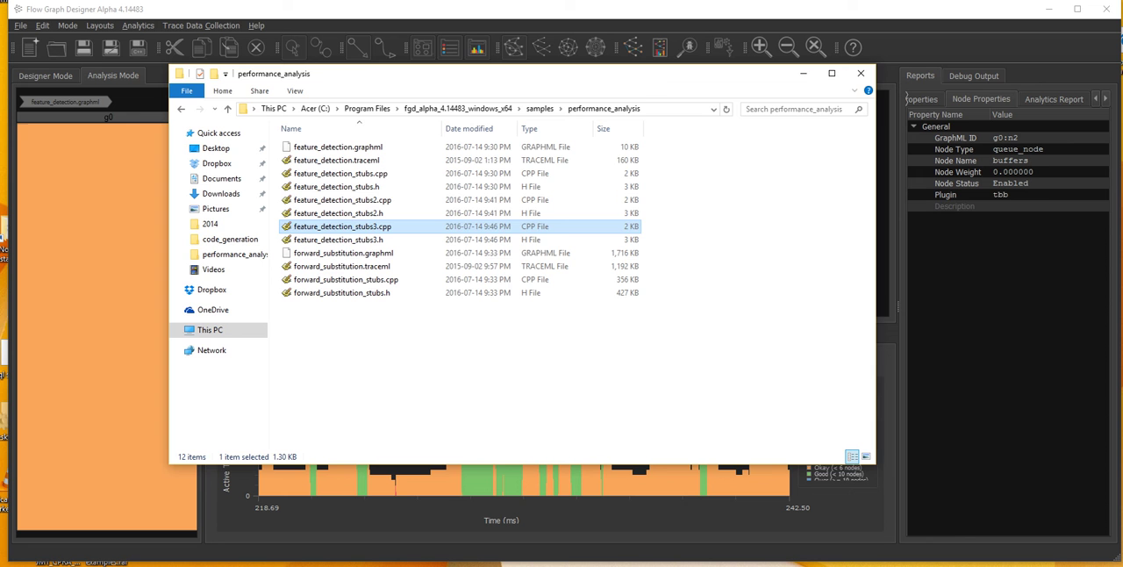
left_click(861, 73)
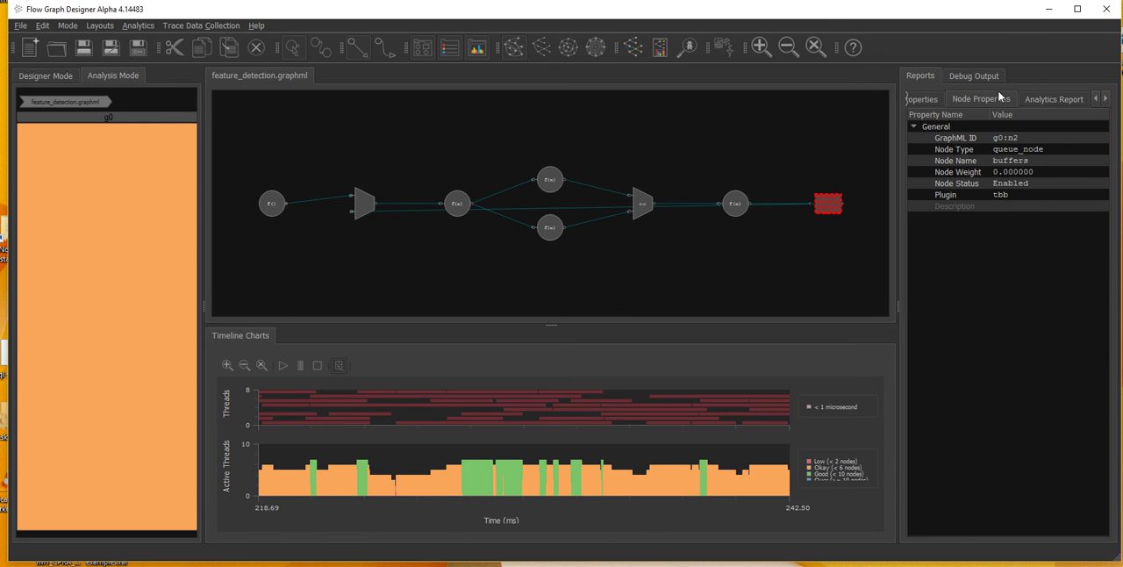
left_click(970, 77)
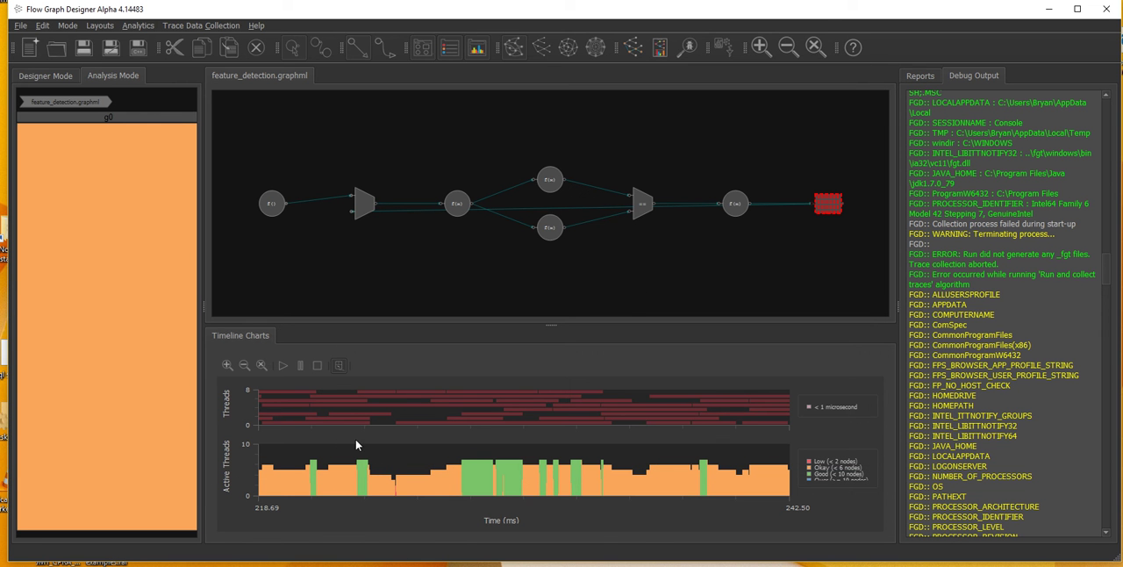
left_click(924, 81)
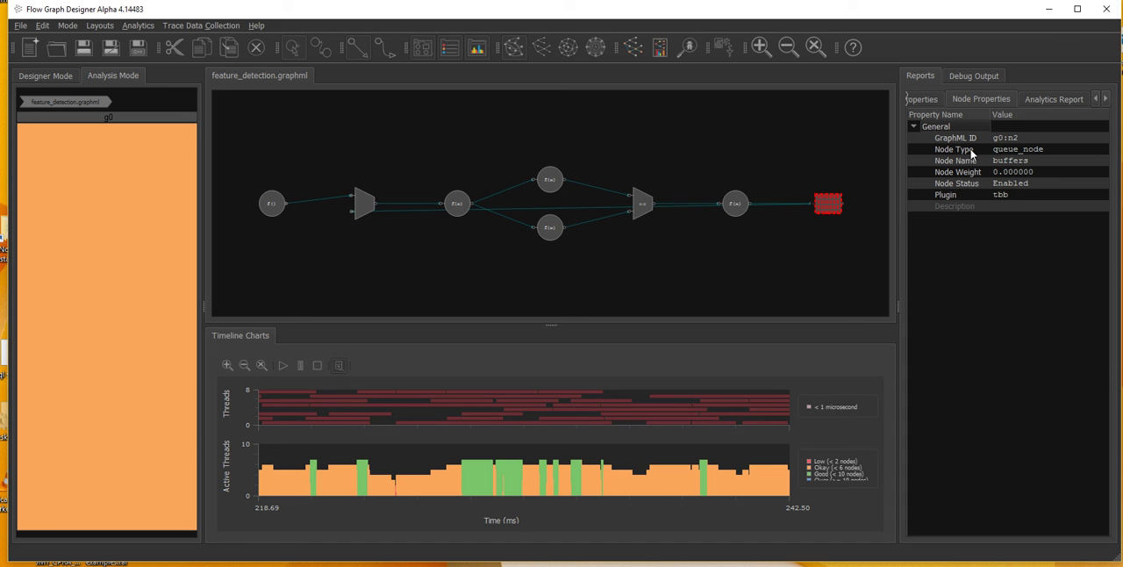